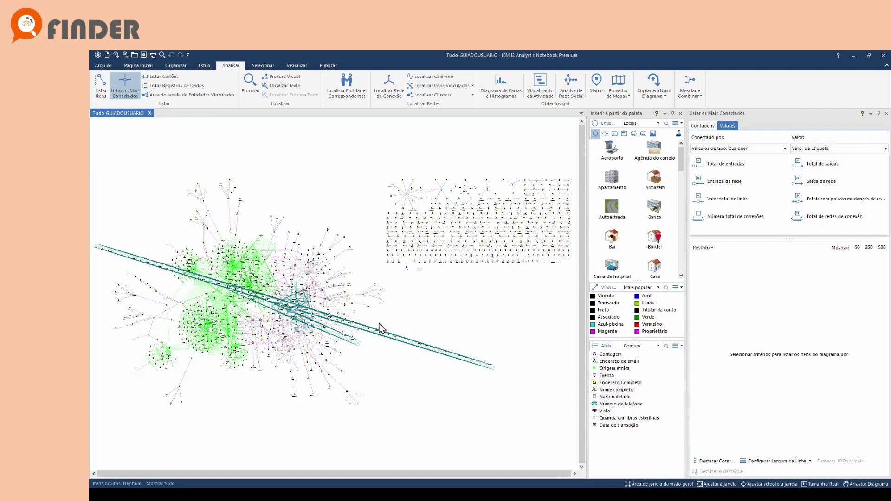
- List the entities with the highest total incoming value (Total de entradas) for Transação financeira links and locate the top-ranked account in the diagram
click(784, 148)
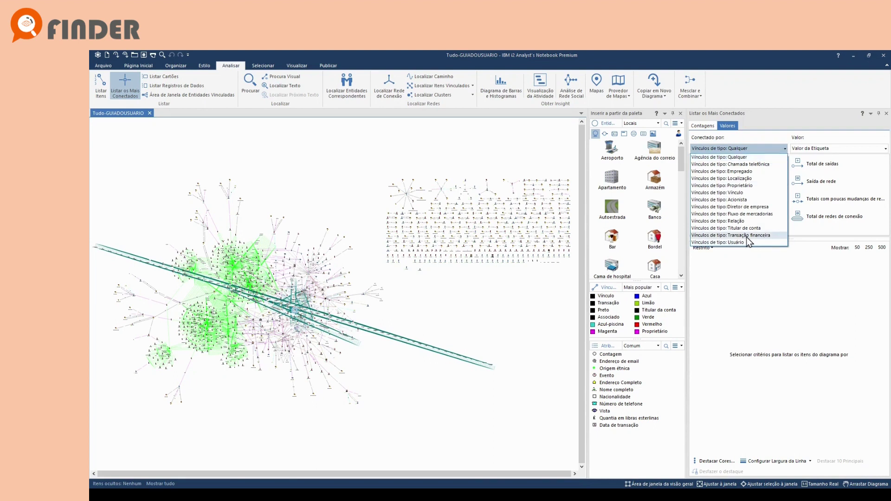
click(748, 236)
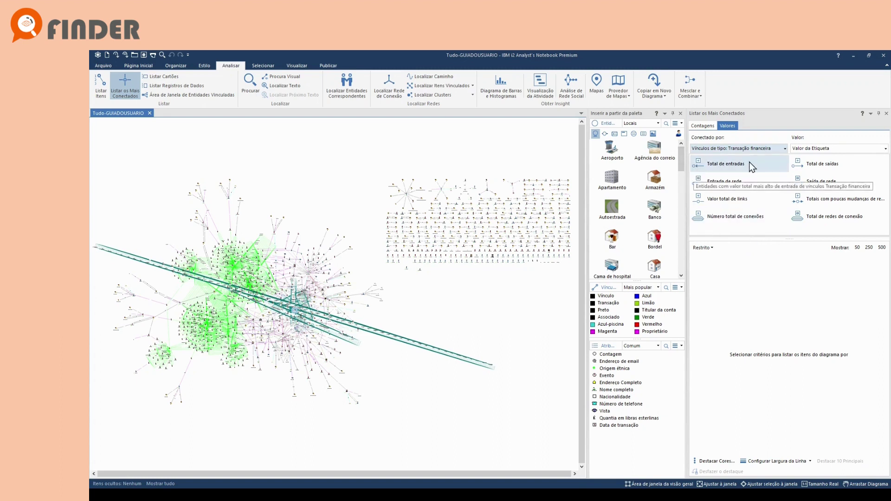
click(704, 164)
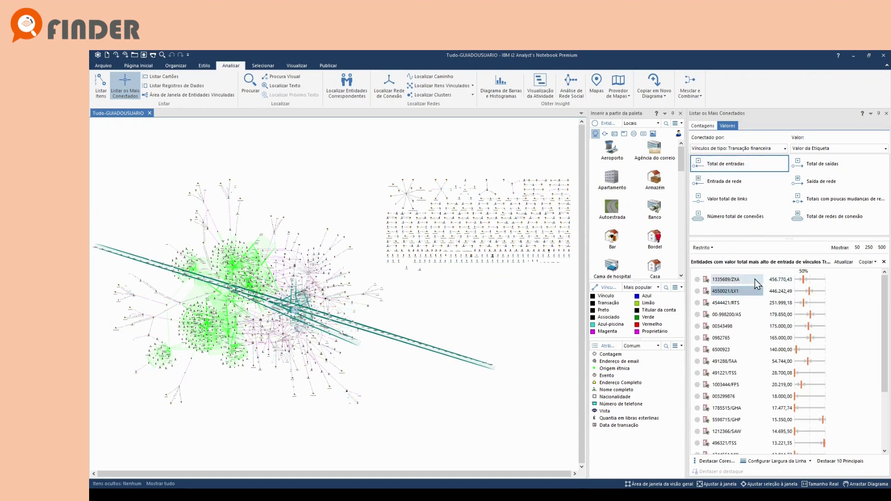
click(734, 282)
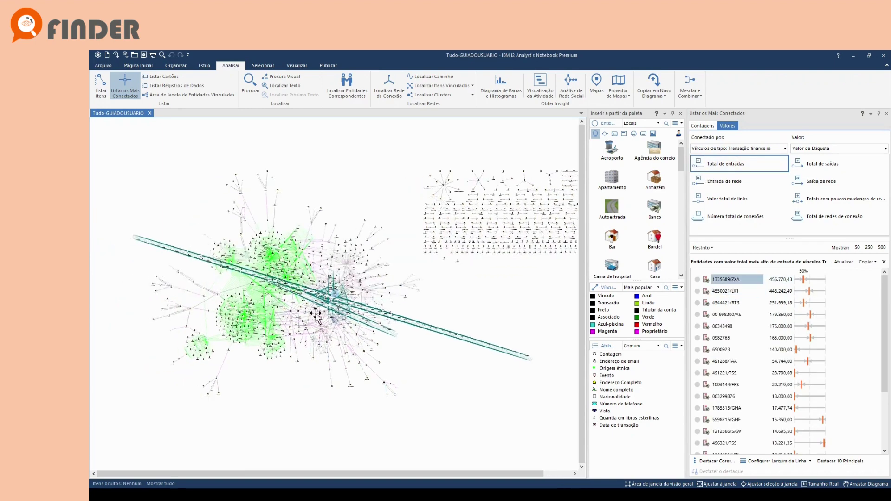
scroll(354, 295, up, 5)
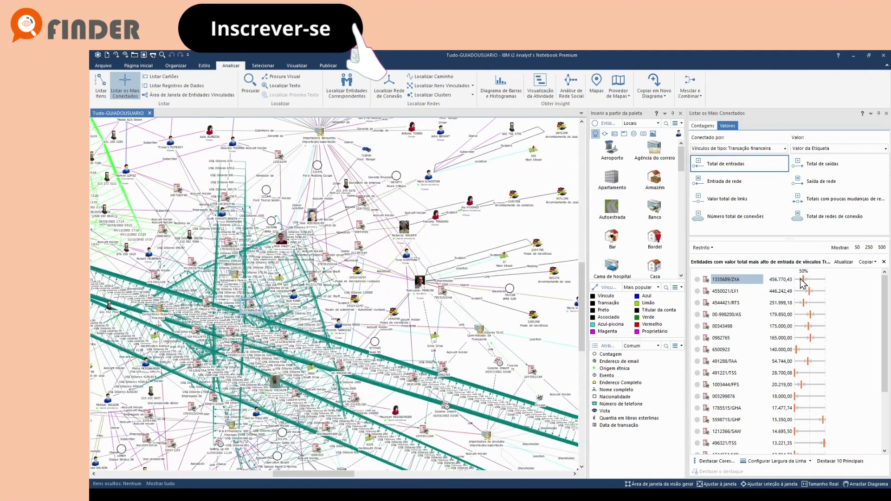
- Highlight the connections of the two top-ranked accounts in the diagram to compare them, and clear the highlights and selection
click(699, 292)
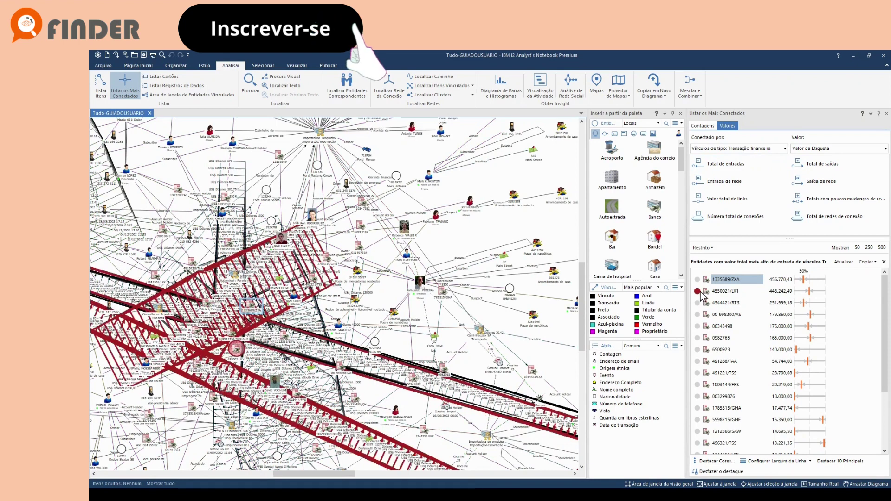
click(697, 280)
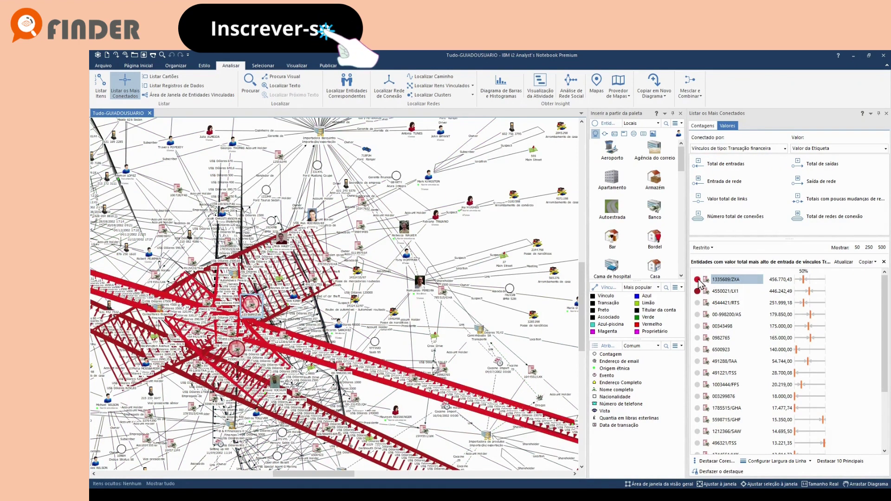
click(697, 292)
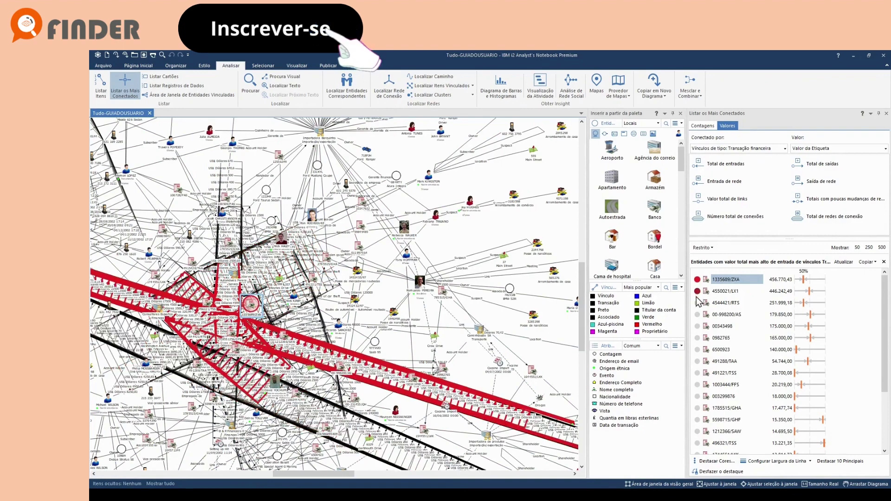
click(698, 292)
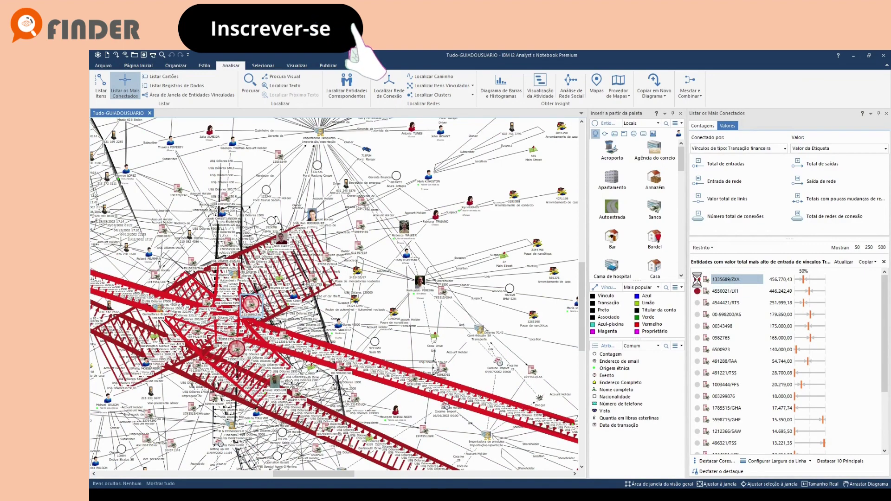
click(697, 291)
click(698, 291)
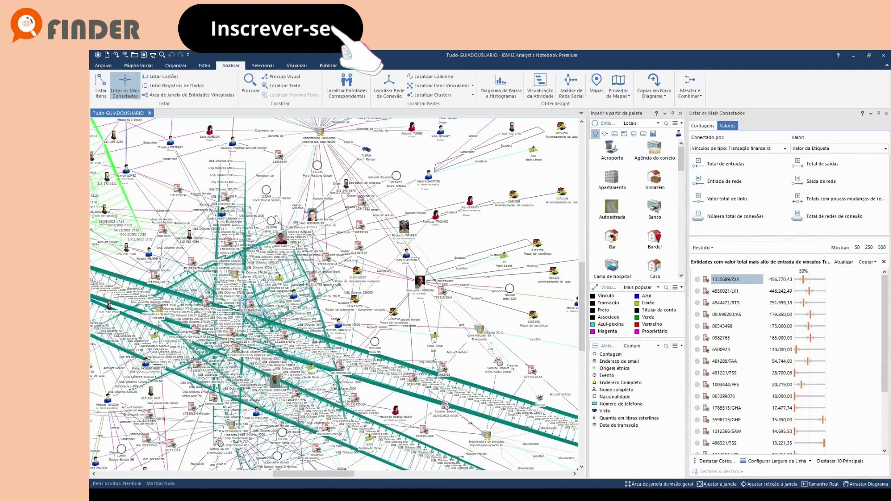
click(497, 320)
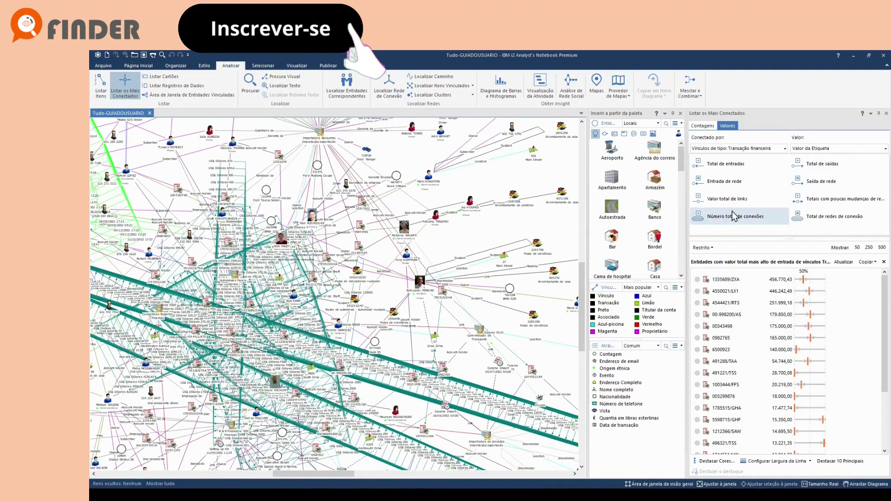
- List the entities by total outgoing value (Total de saídas) and locate the two top-ranked accounts in the diagram
click(806, 163)
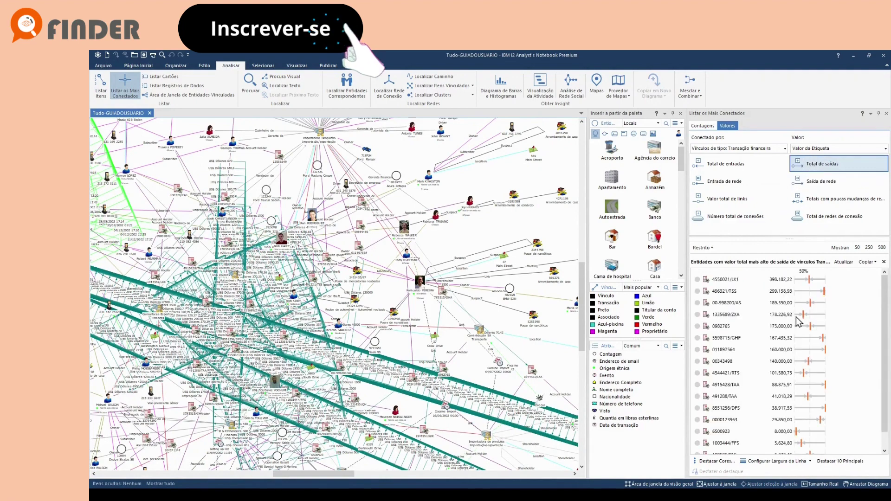
click(731, 291)
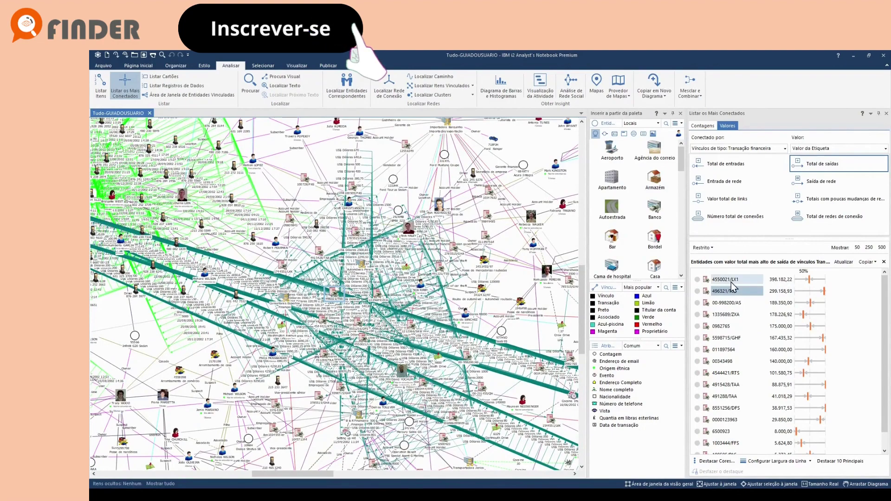
click(732, 282)
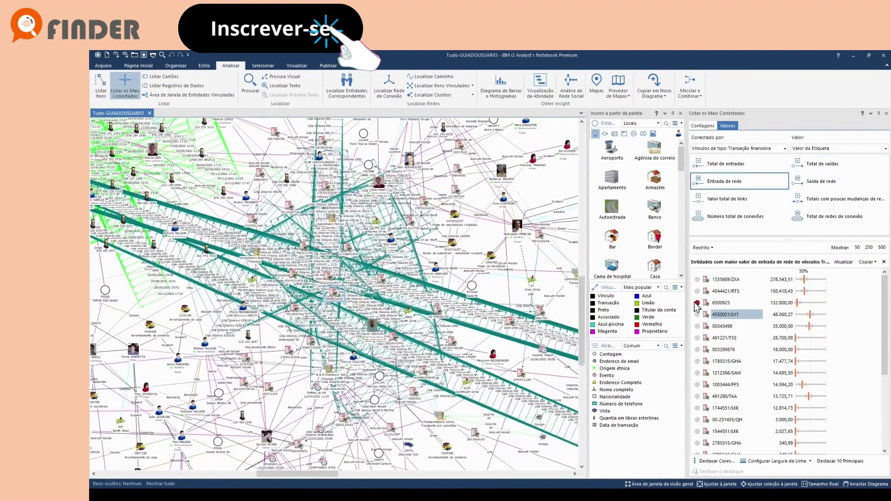
- List the entities by net incoming value (Entrada de rede) and select the top-ranked account in the diagram
click(725, 279)
click(731, 183)
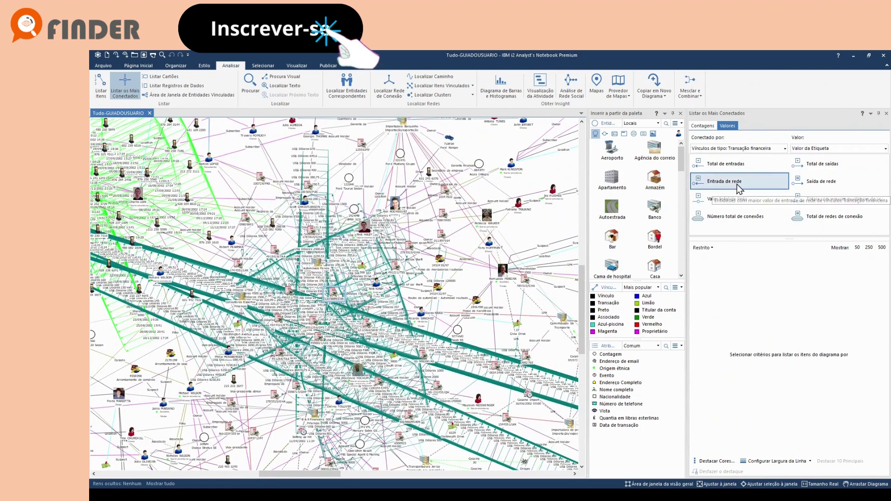
click(738, 186)
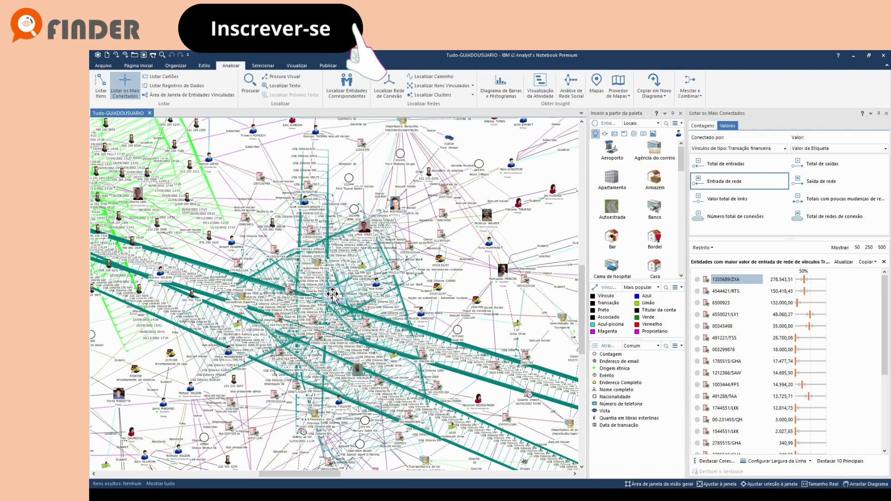
- Extend the selection to the account's connections and end entities, and copy the selected items to a new diagram
click(266, 65)
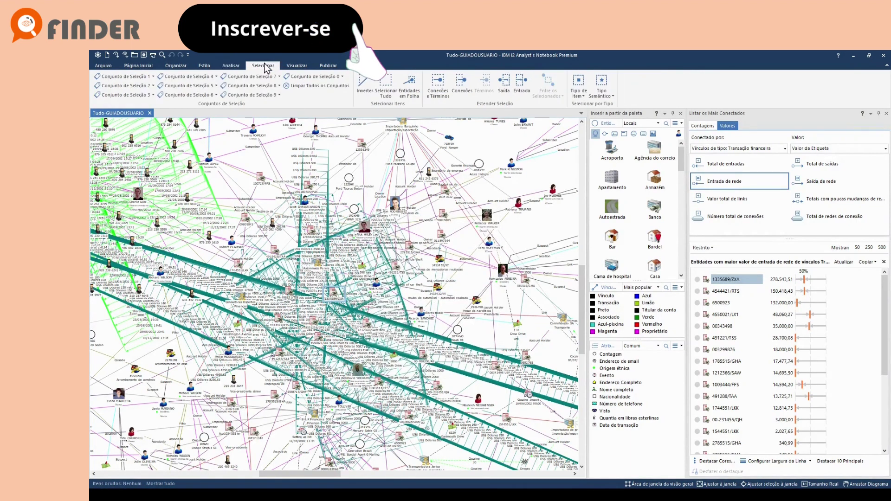
click(437, 91)
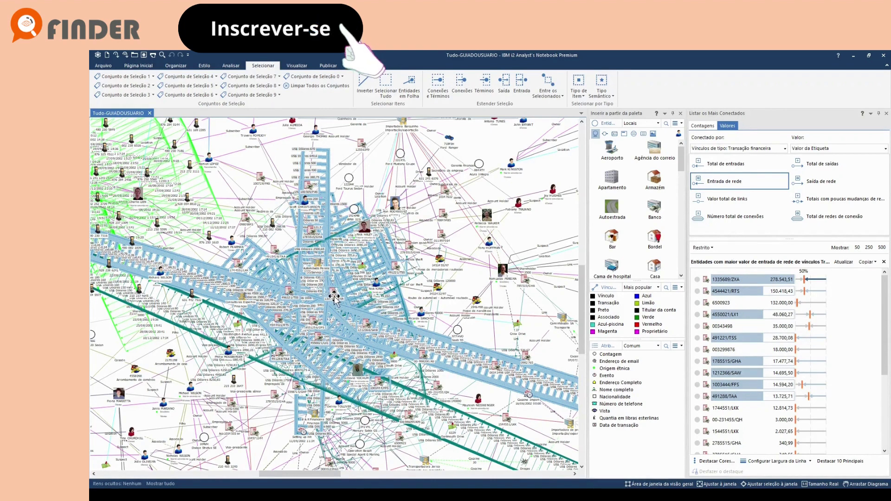
mouse_move(334, 298)
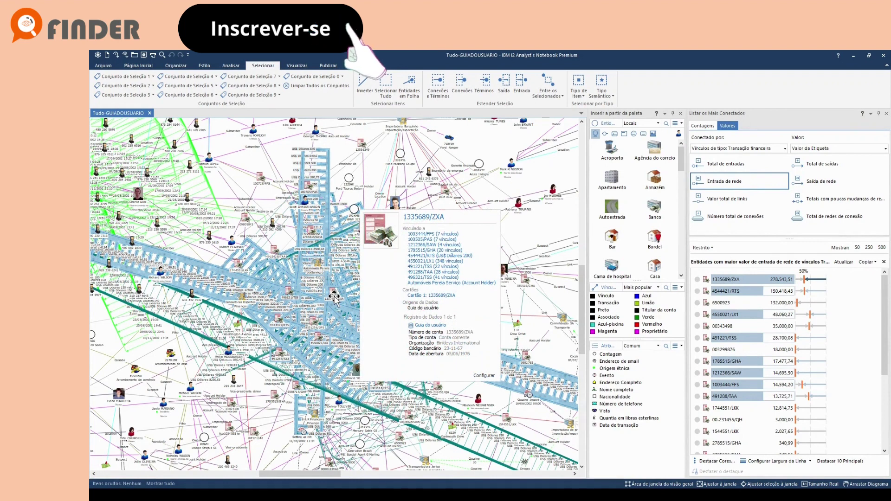
click(230, 66)
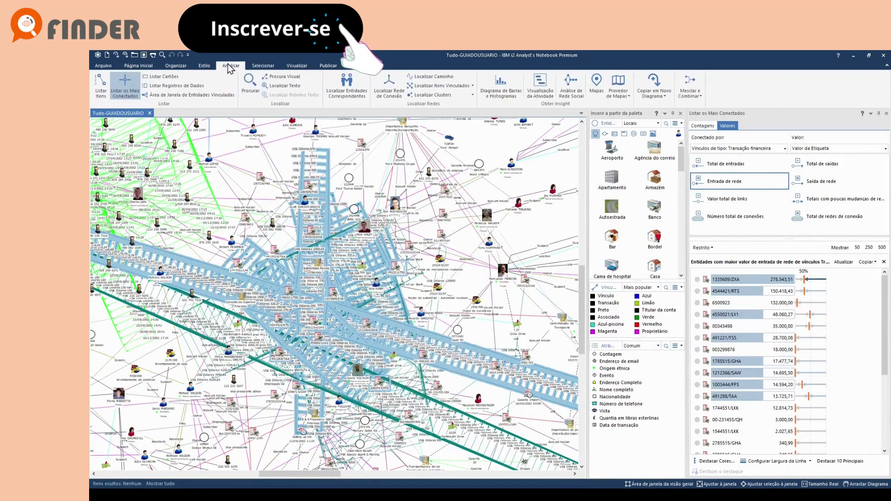
click(665, 96)
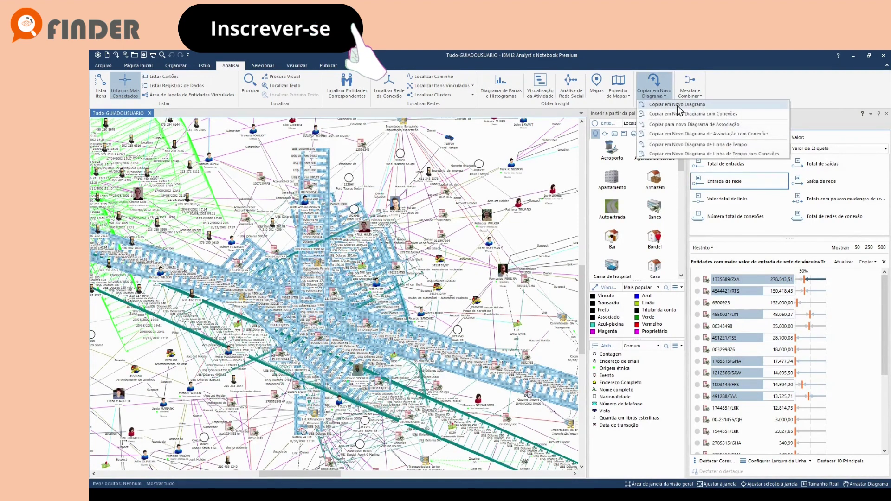
click(677, 106)
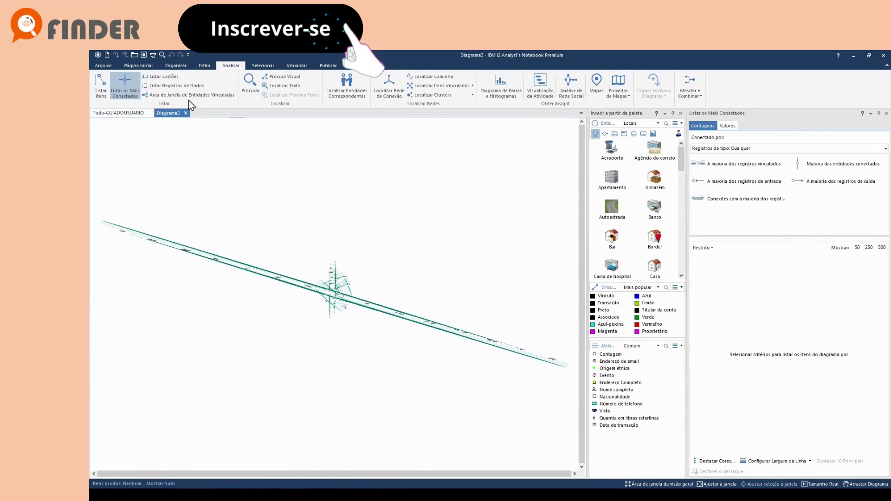
- Rearrange the new diagram with the Leque layout and delete the account-holder company entity
click(176, 66)
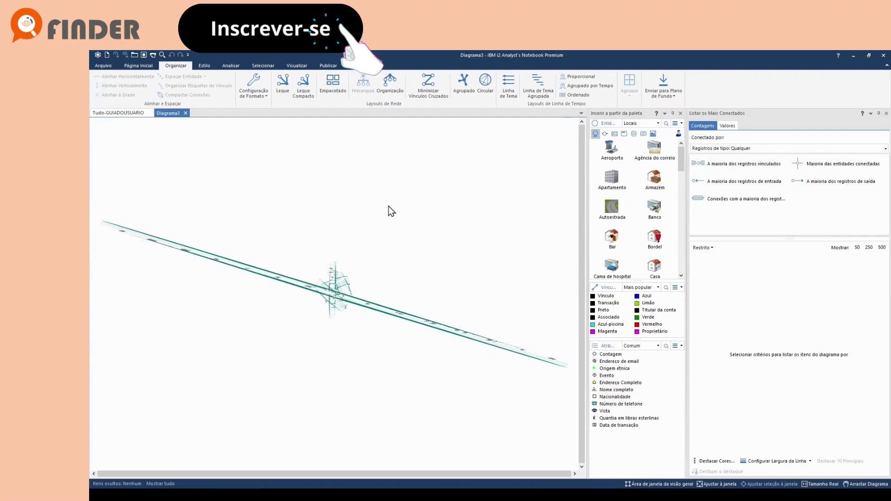
click(283, 85)
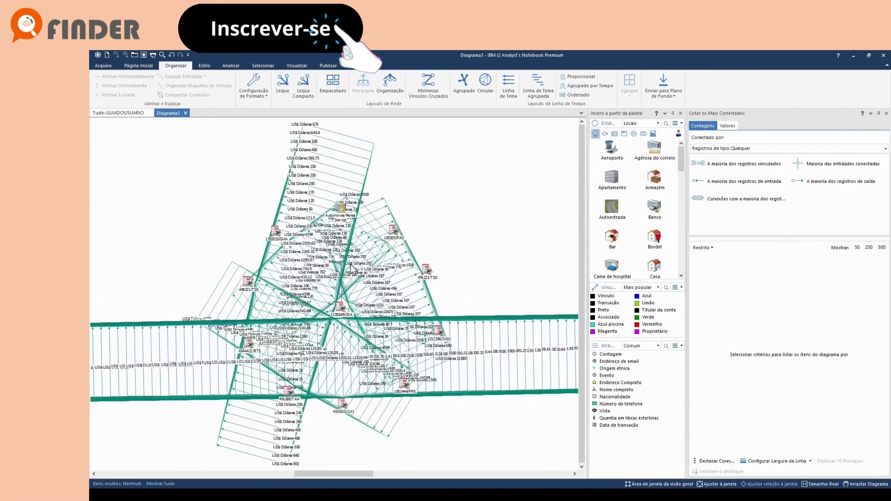
click(343, 310)
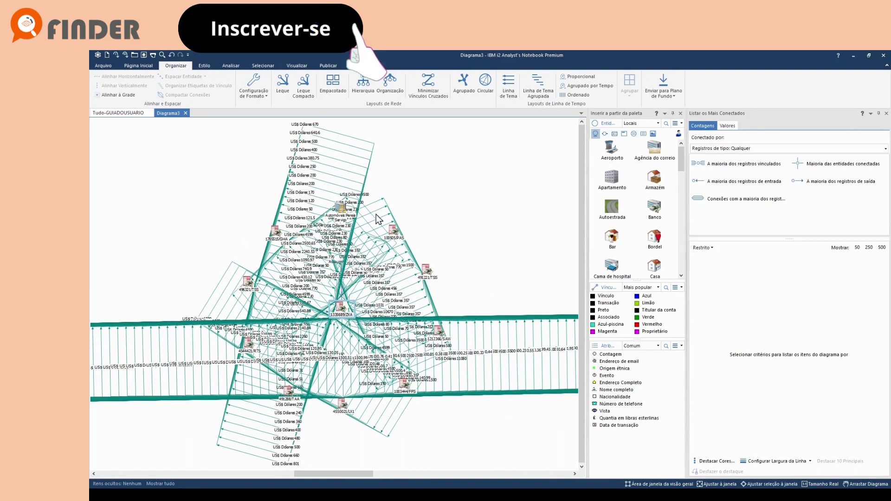
drag(342, 208, 459, 186)
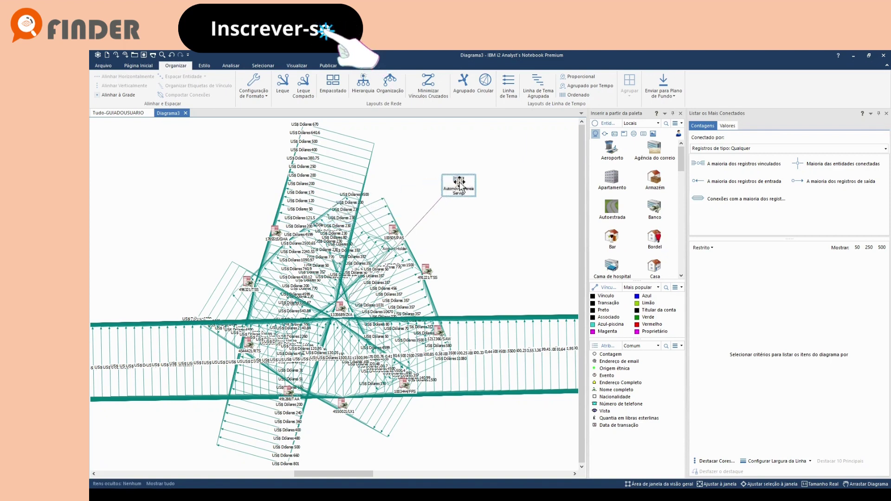
key(Delete)
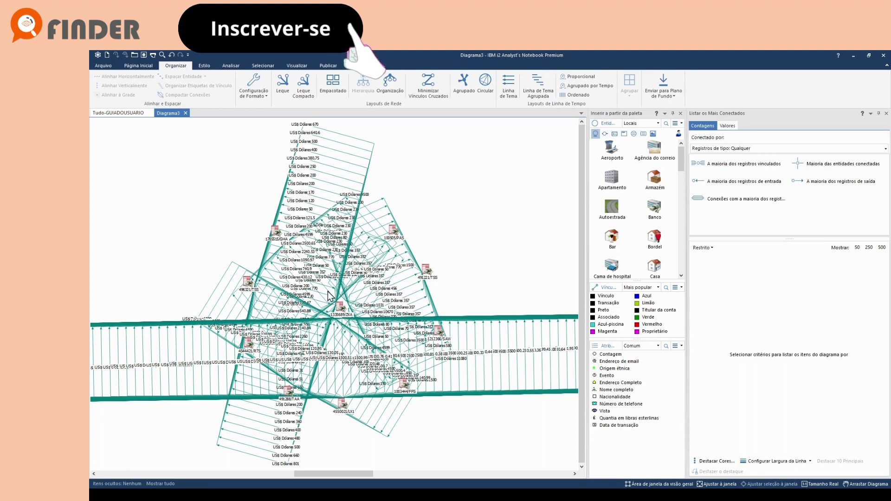
- List the new diagram's entities by net incoming value (Entrada de rede) and compare the ranking with the Tudo-GUIADOUSUARIO diagram
click(719, 183)
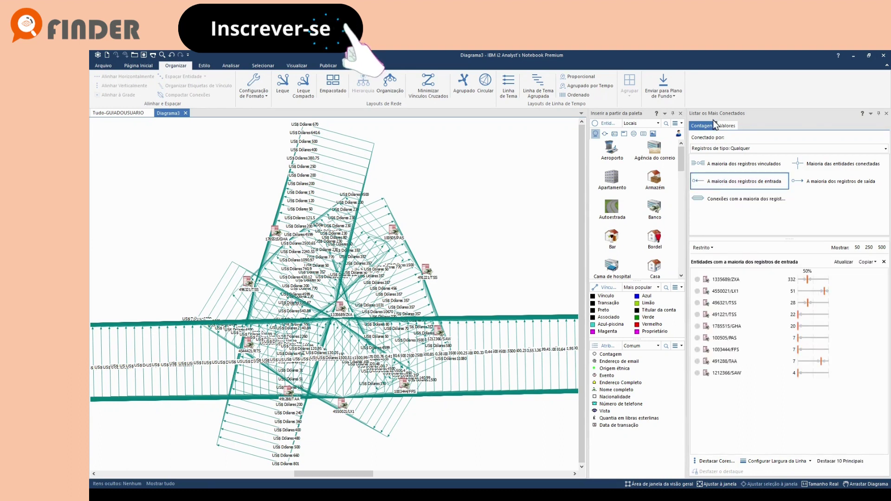
click(727, 126)
click(727, 182)
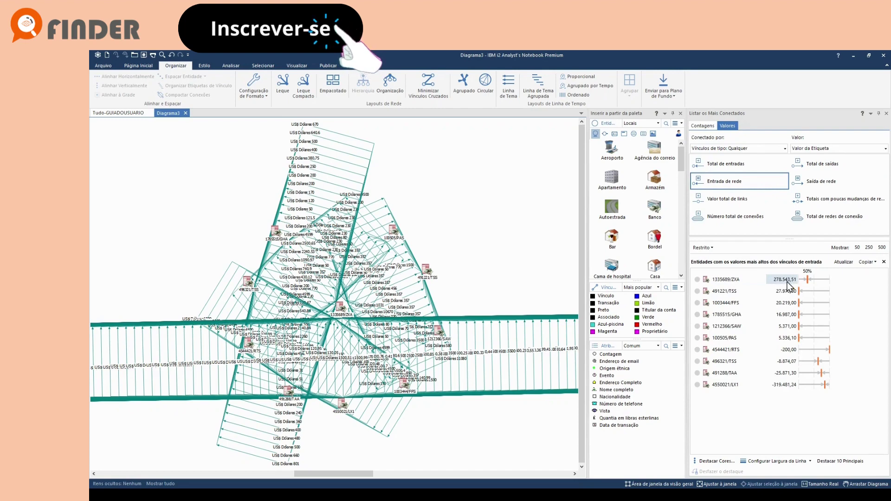
click(121, 113)
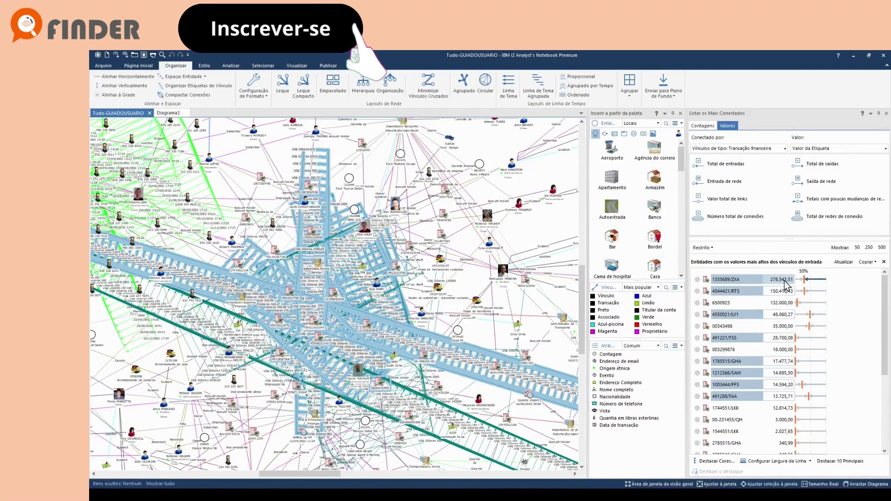
click(168, 113)
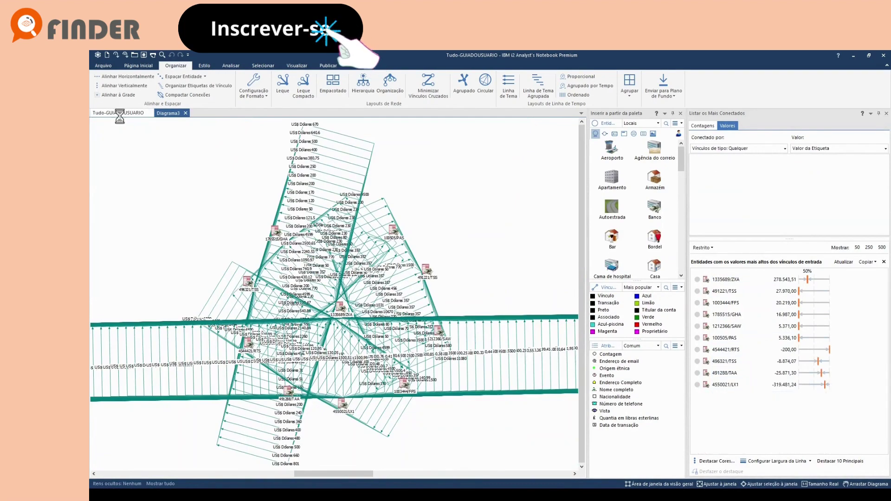
- Open the item list of the new diagram and copy all of its link rows
click(231, 66)
click(100, 91)
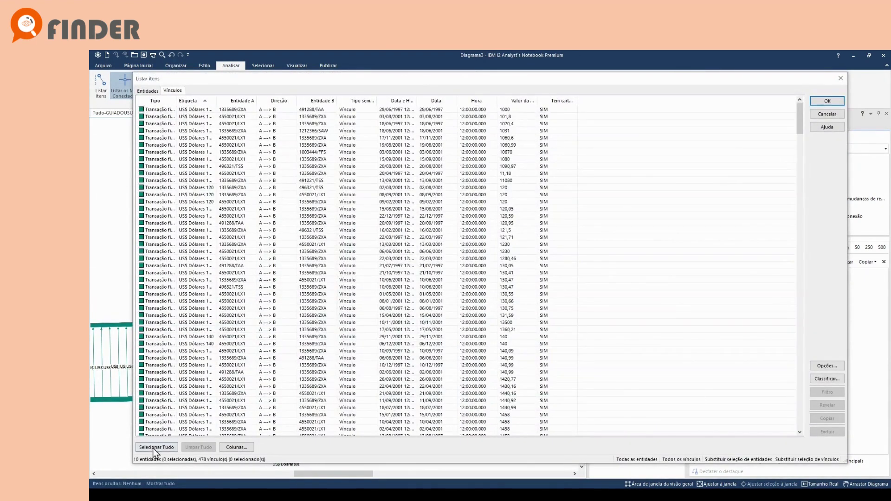
click(153, 447)
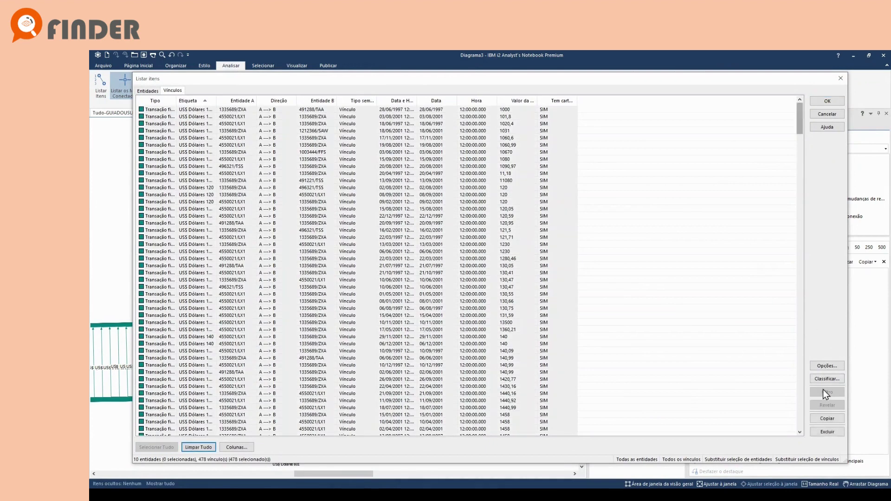
click(830, 419)
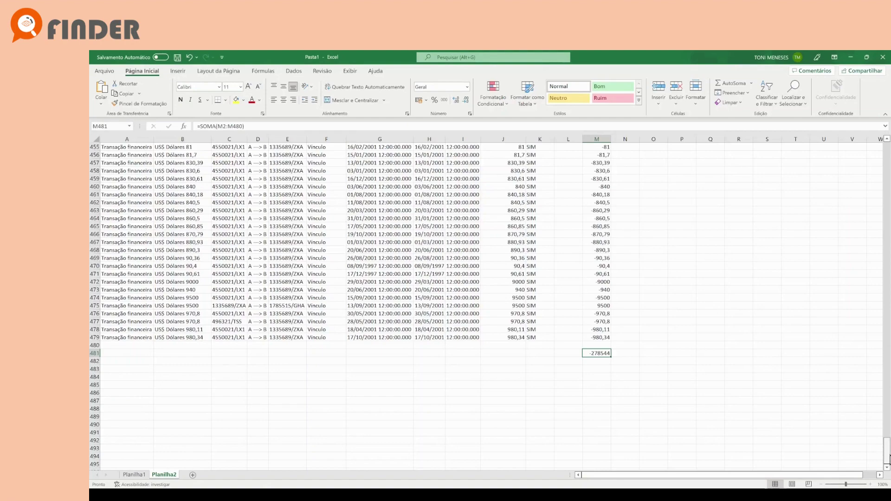
- Paste the copied link rows into the Planilha2 sheet starting at cell A1
drag(887, 458, 886, 153)
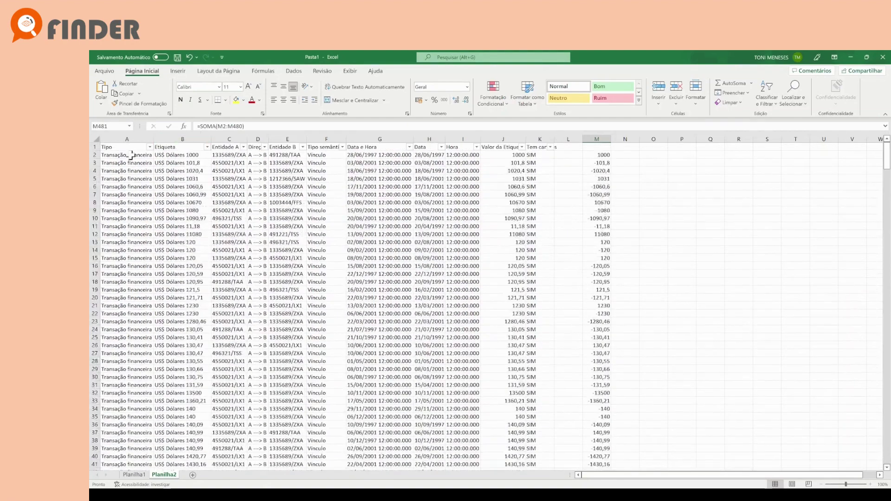
click(107, 146)
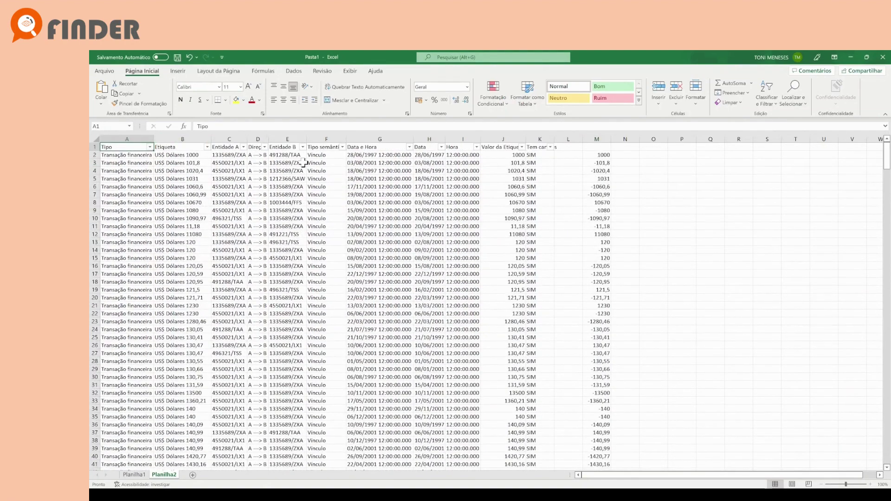
key(ctrl+v)
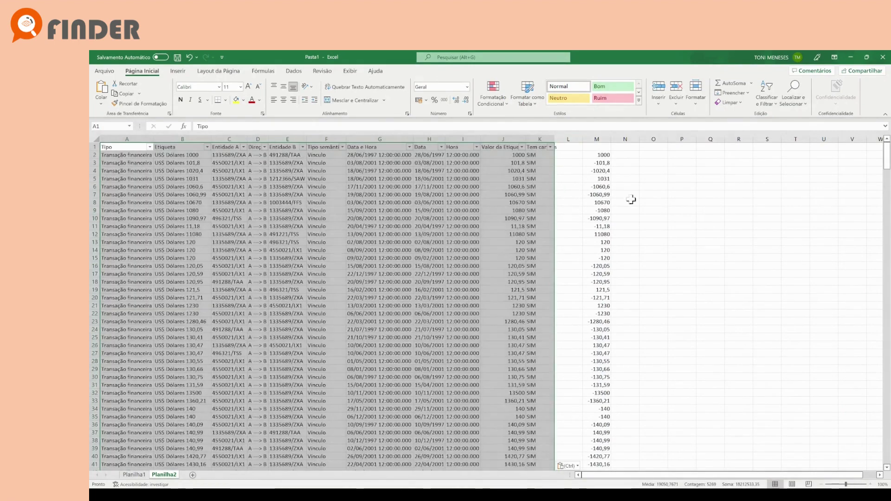
click(337, 321)
click(226, 156)
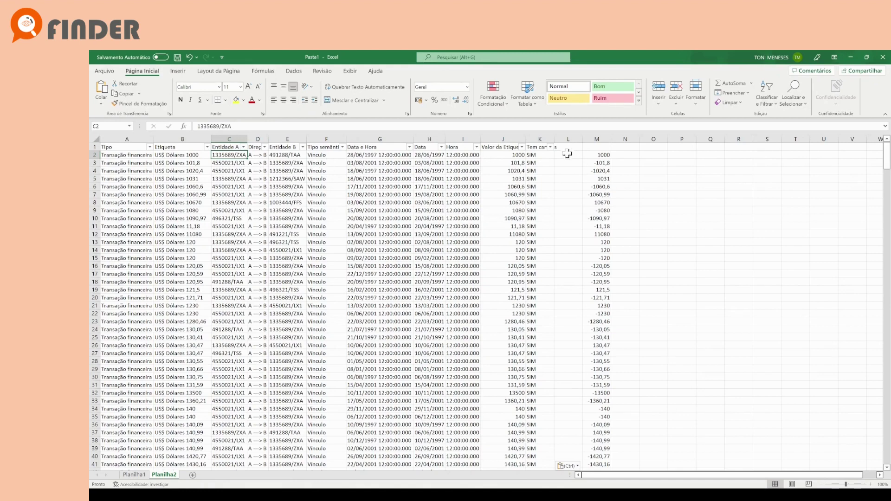
- Examine the SE formula in M2, which tests C2 for the account number and returns J2 or -J2, and keep it
click(598, 155)
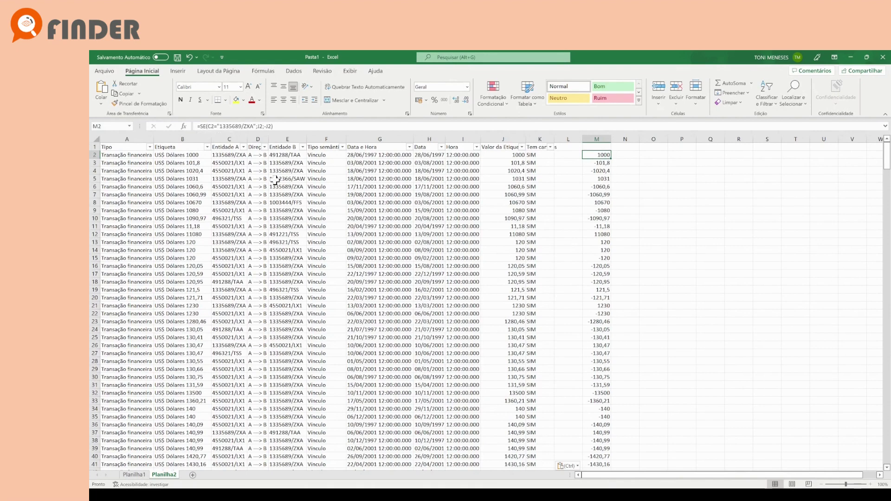
click(227, 155)
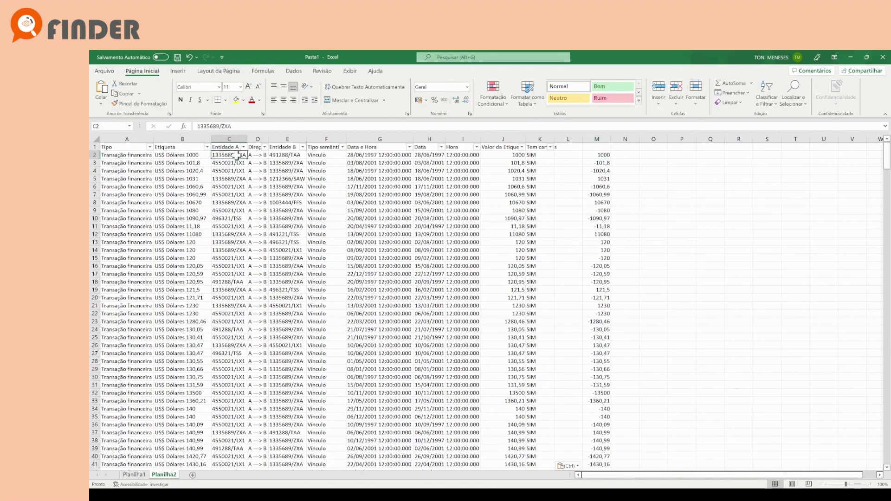
click(599, 156)
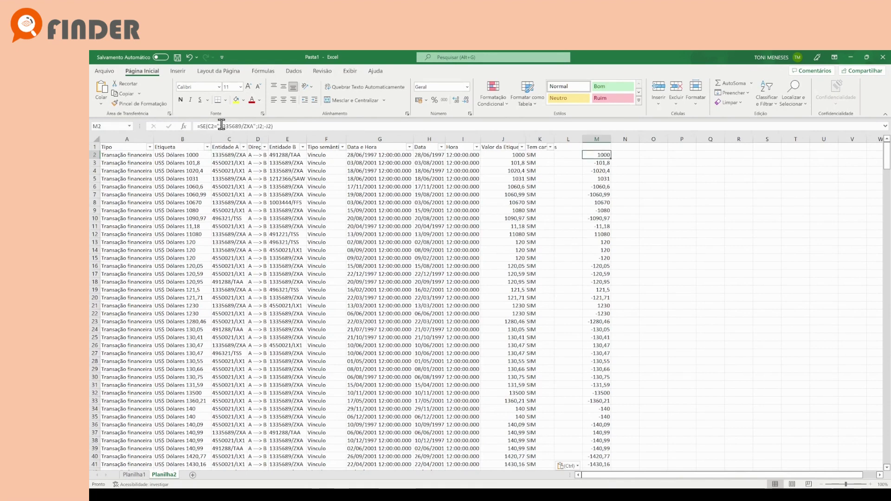
click(240, 126)
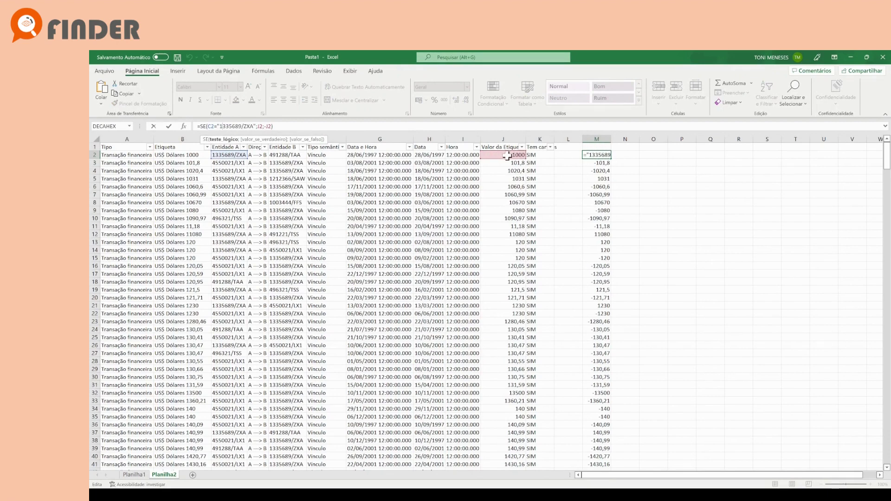
click(266, 127)
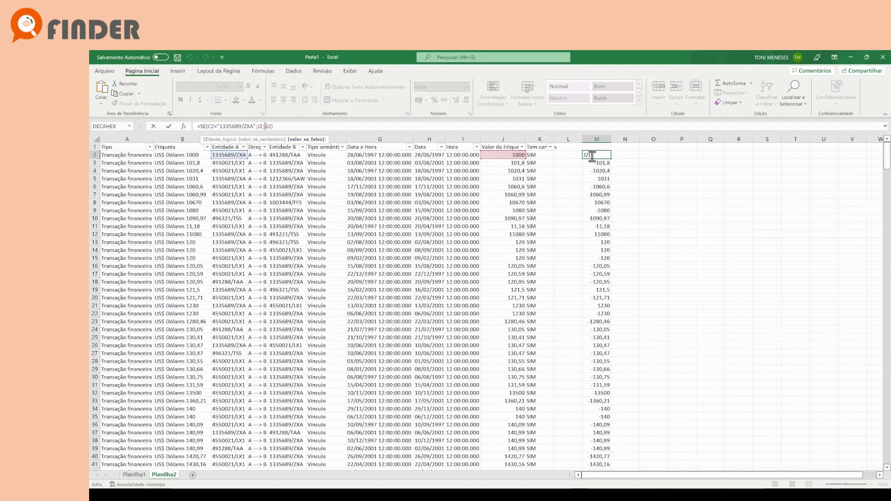
text(-)
click(260, 126)
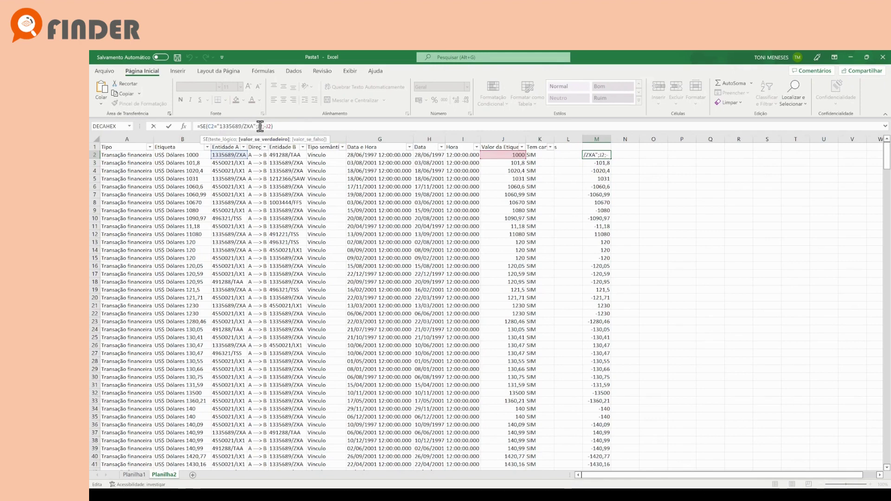
click(270, 127)
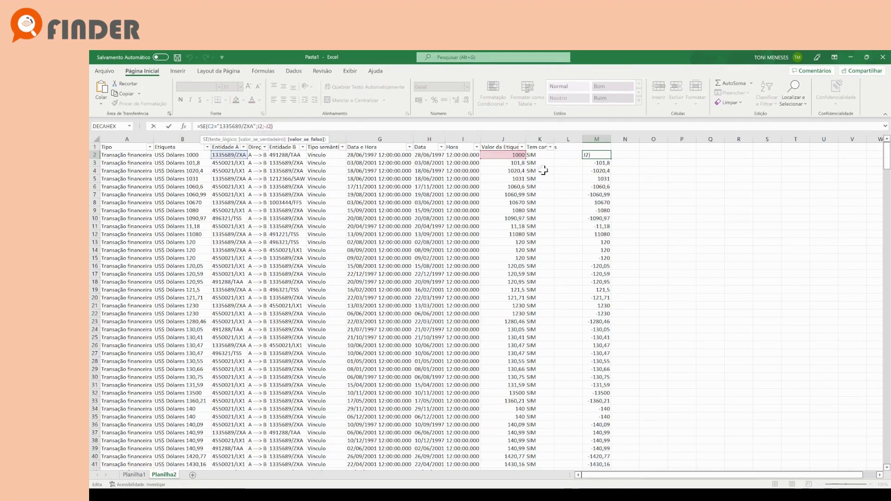
key(Return)
- Fill the M2 formula down to row 479 and format the sum in M481 with two decimal places
click(605, 155)
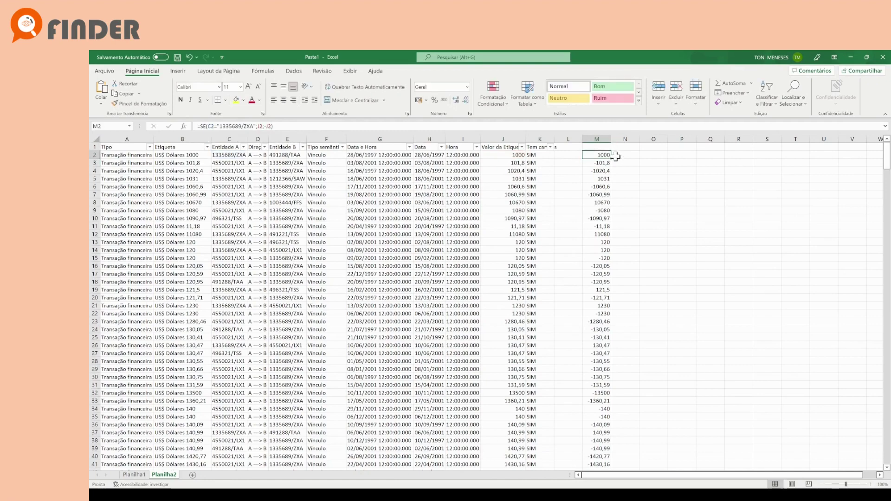
mouse_move(609, 160)
mouse_down()
mouse_move(621, 428)
mouse_move(610, 468)
mouse_move(622, 460)
mouse_move(623, 469)
mouse_move(622, 415)
mouse_move(620, 483)
mouse_move(624, 428)
mouse_move(622, 483)
mouse_move(620, 422)
mouse_move(611, 428)
mouse_move(622, 483)
mouse_move(625, 405)
mouse_move(622, 473)
mouse_move(623, 413)
mouse_move(621, 441)
mouse_up()
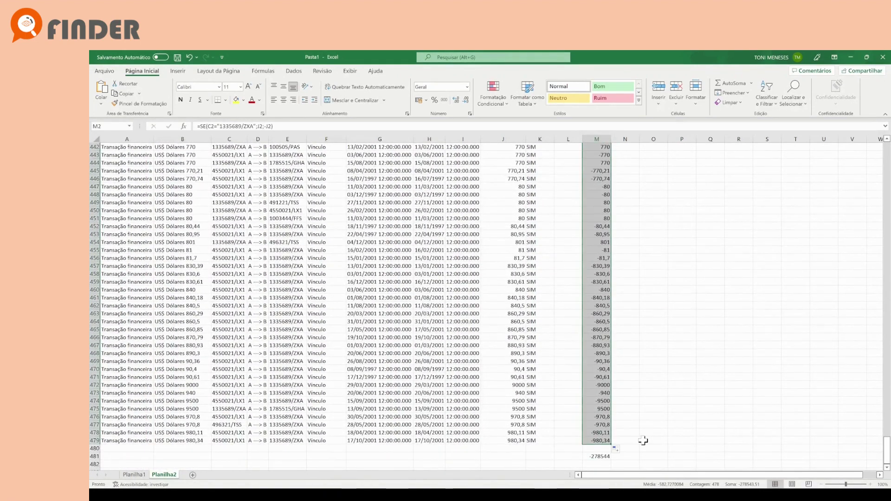
click(600, 456)
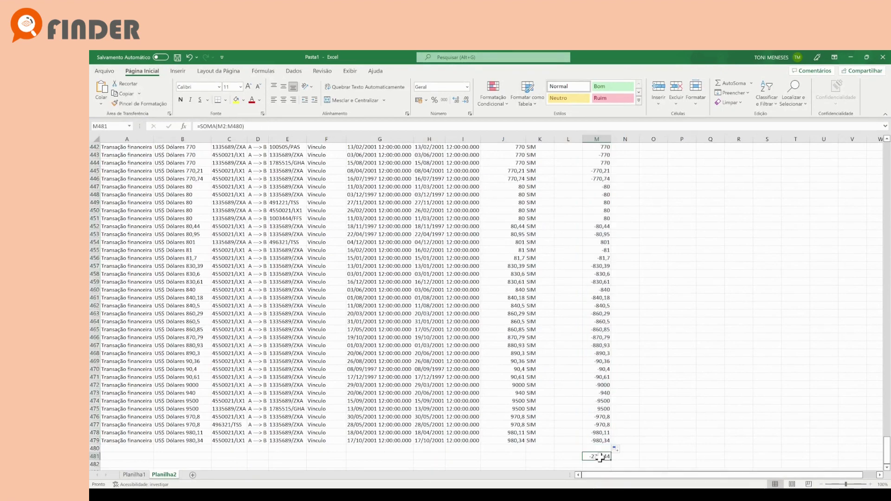
click(455, 101)
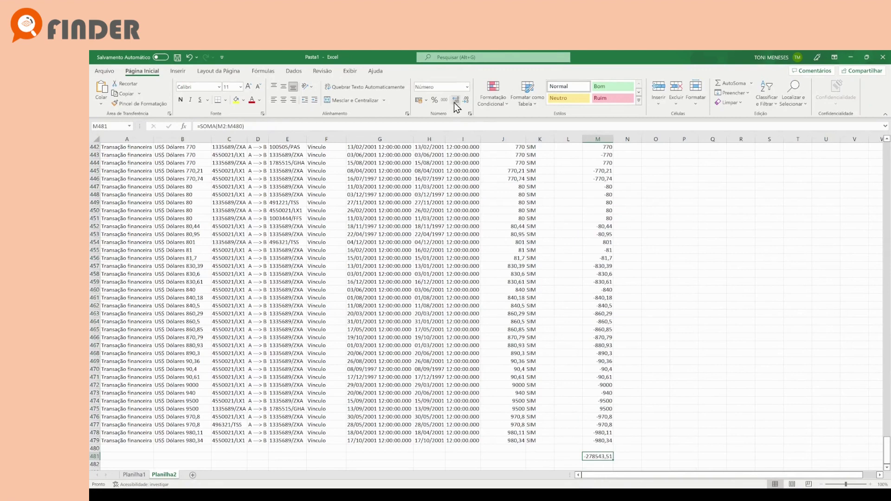
click(456, 100)
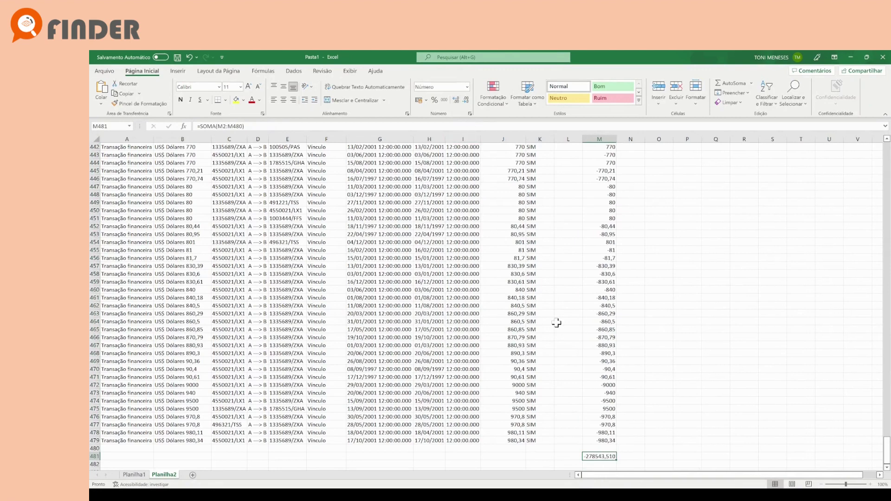
click(466, 101)
- Switch to Analyst's Notebook, close the item list, and compare the account's net incoming value with the M481 sum in Excel
key(alt+Tab)
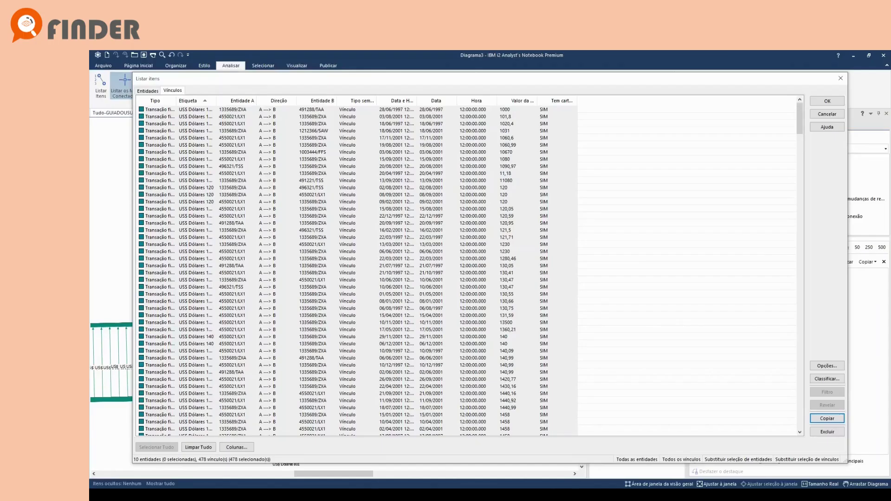
click(839, 79)
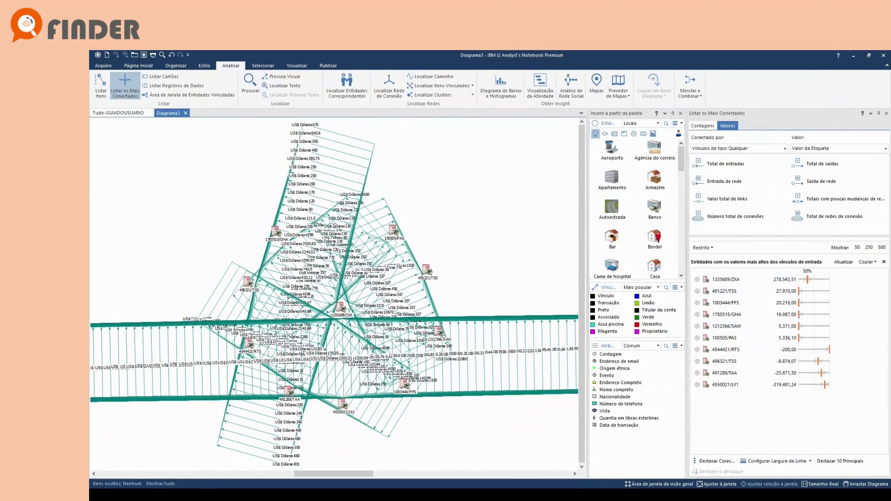
click(334, 495)
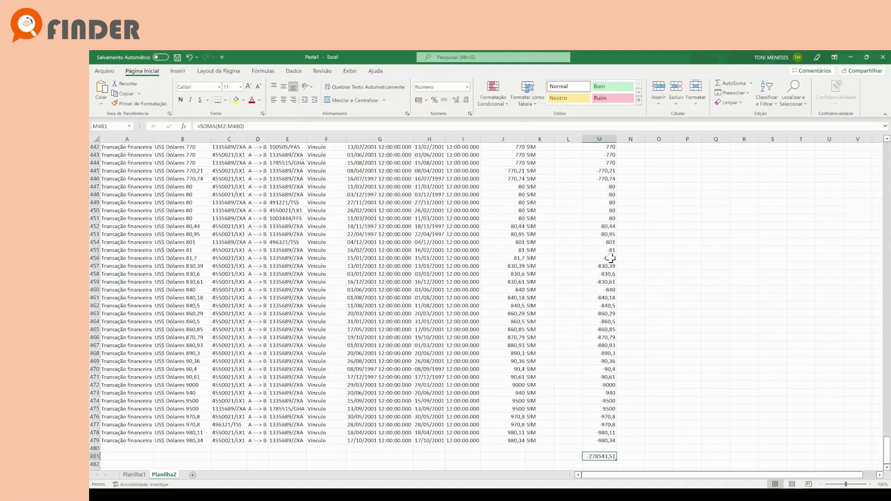
drag(614, 202, 609, 234)
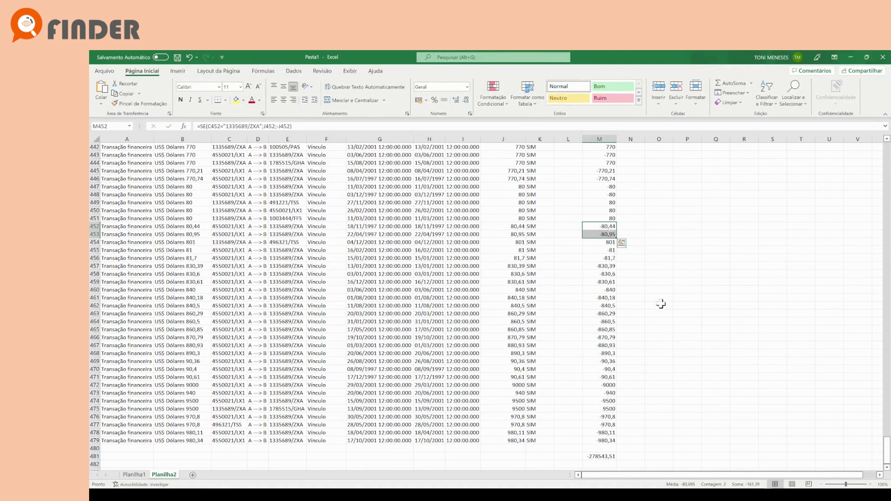
click(603, 456)
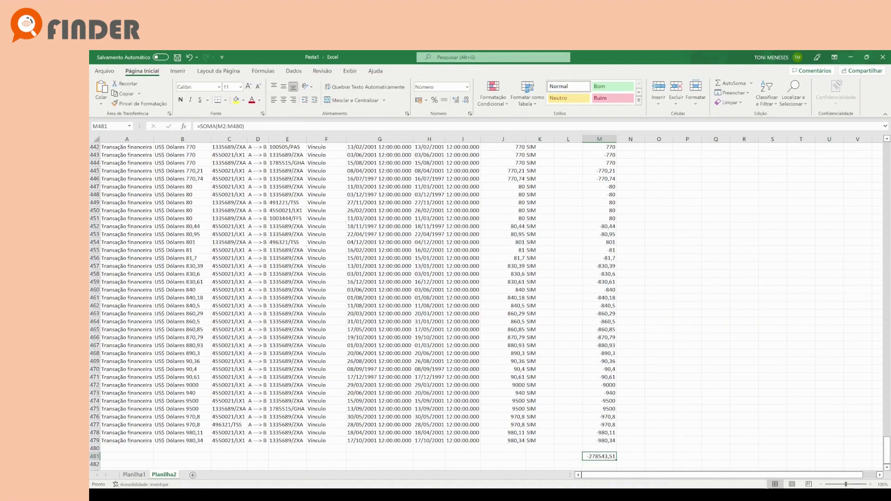
key(alt+Tab)
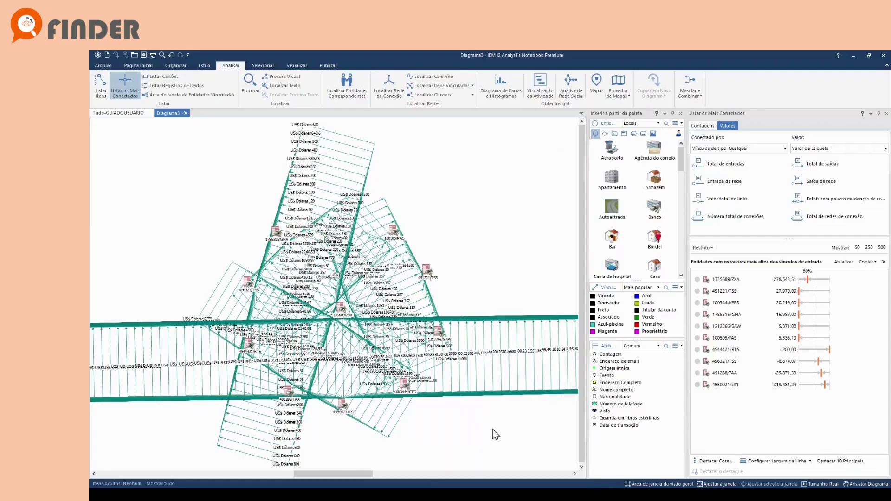
- Rank Diagrama3's entities by Saída de rede and by Valor total de links, and locate the top account by total value
click(827, 183)
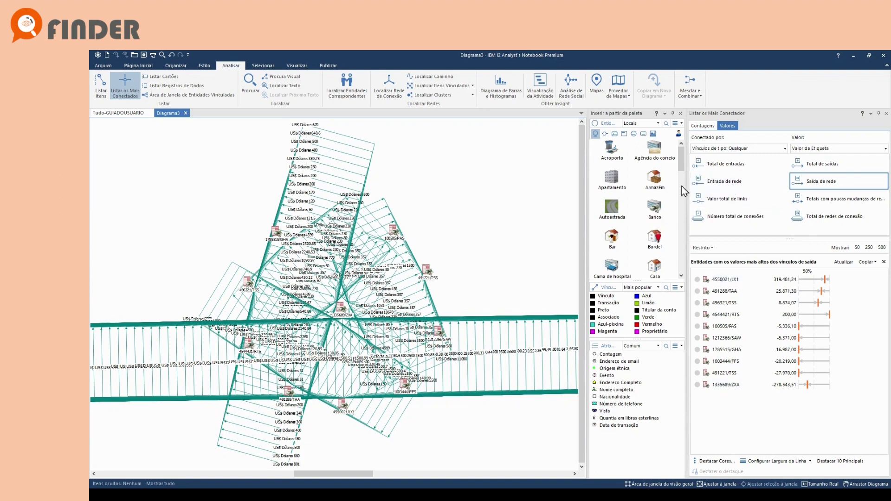
click(737, 199)
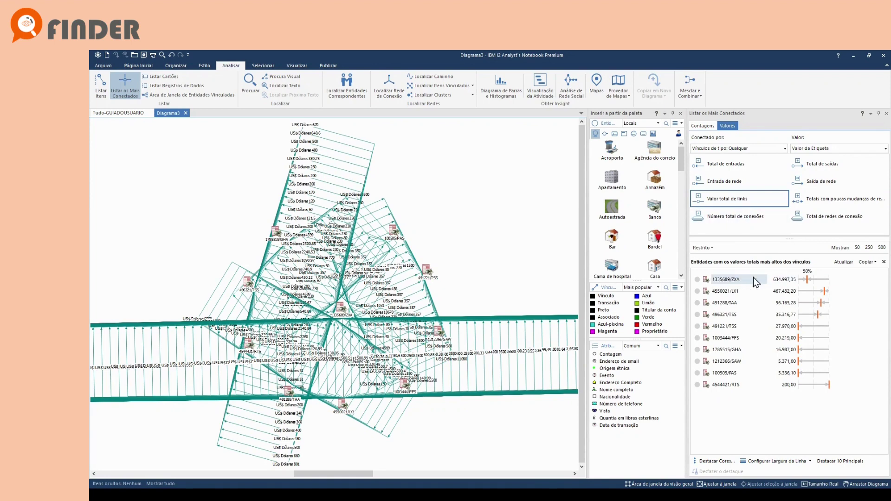
click(722, 279)
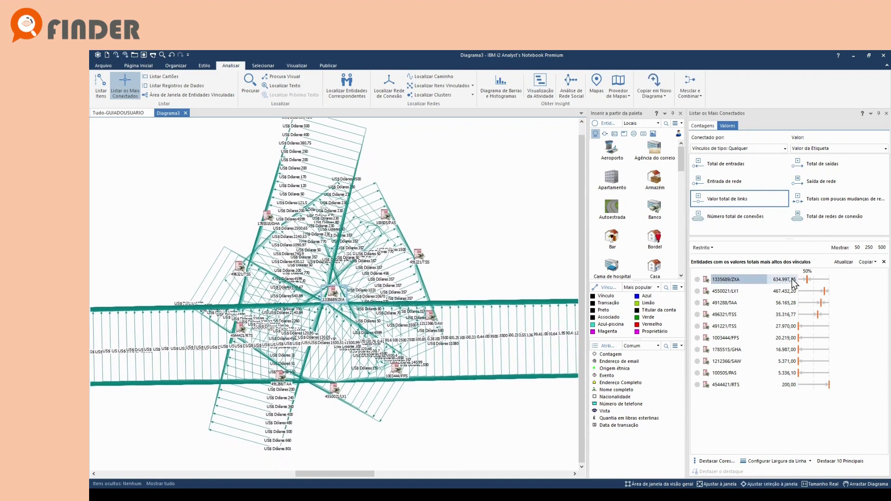
mouse_move(803, 279)
- In the Tudo-GUIADOUSUARIO diagram, rank the entities by total financial transaction value and locate the highest-ranked account
click(112, 113)
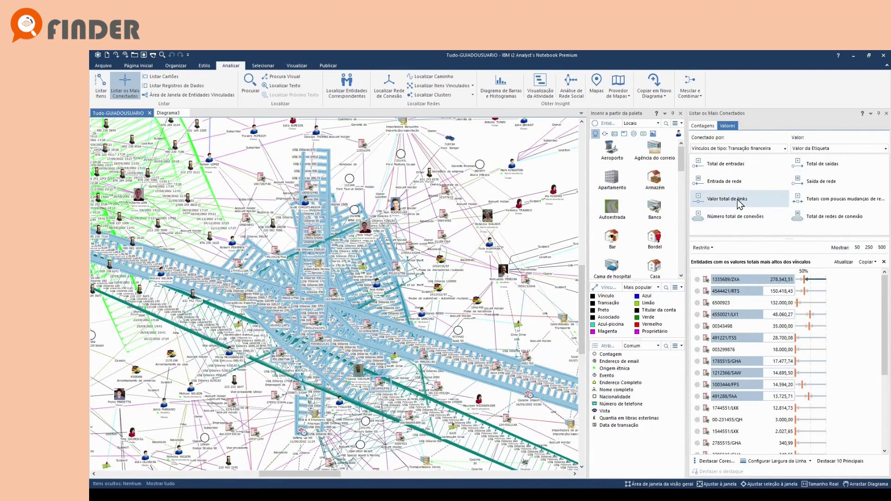
click(736, 199)
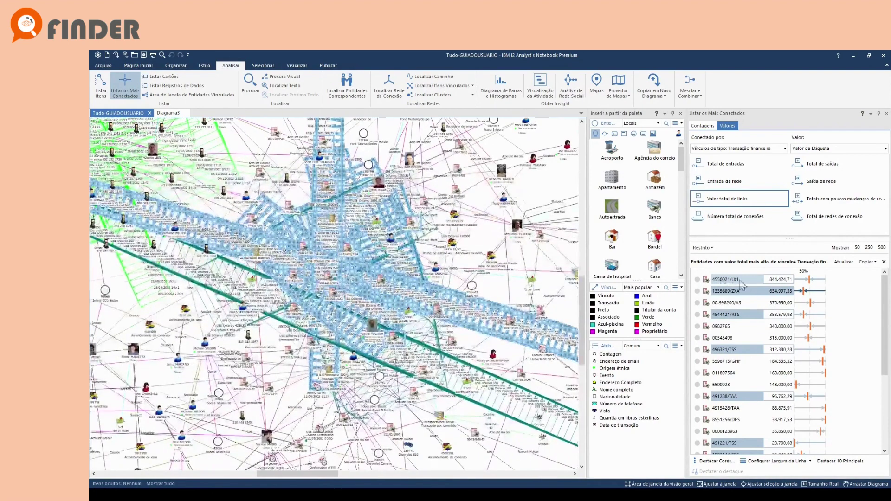
click(747, 279)
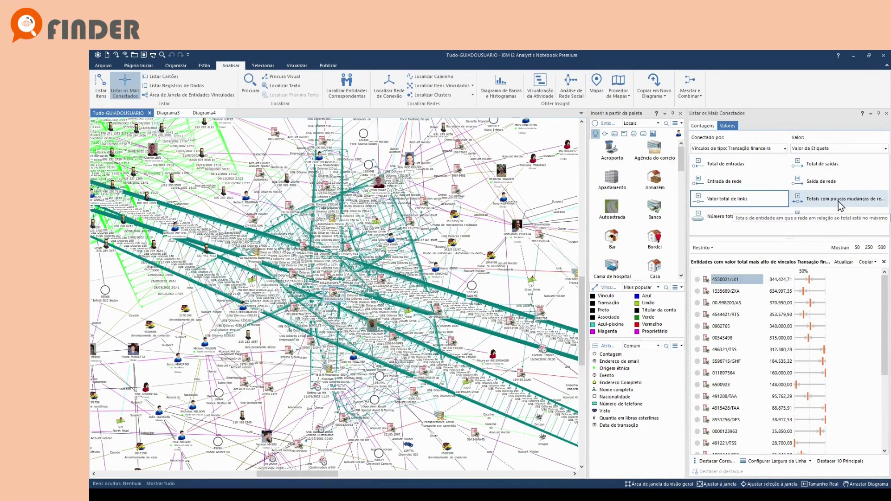
- List the entities whose net value is at most 10% of their total, examine their incoming and outgoing balance, and locate the last one
click(840, 207)
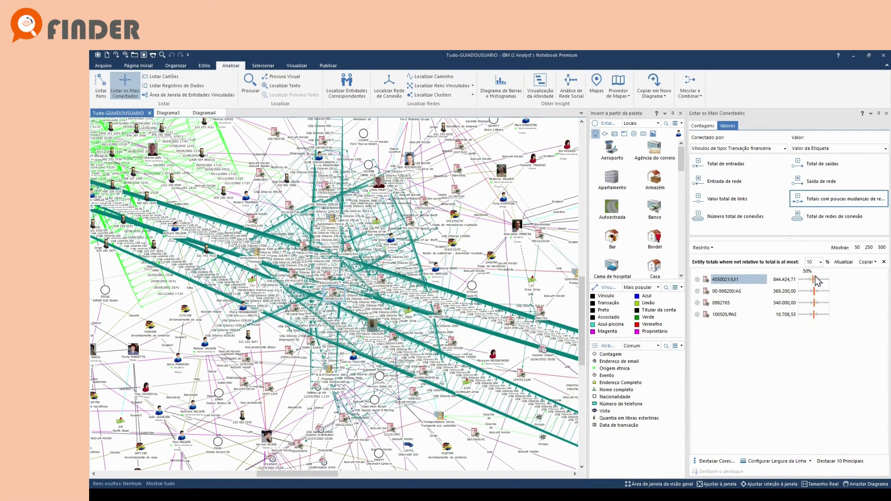
mouse_move(813, 282)
scroll(329, 298, up, 3)
scroll(330, 299, up, 2)
scroll(329, 299, down, 1)
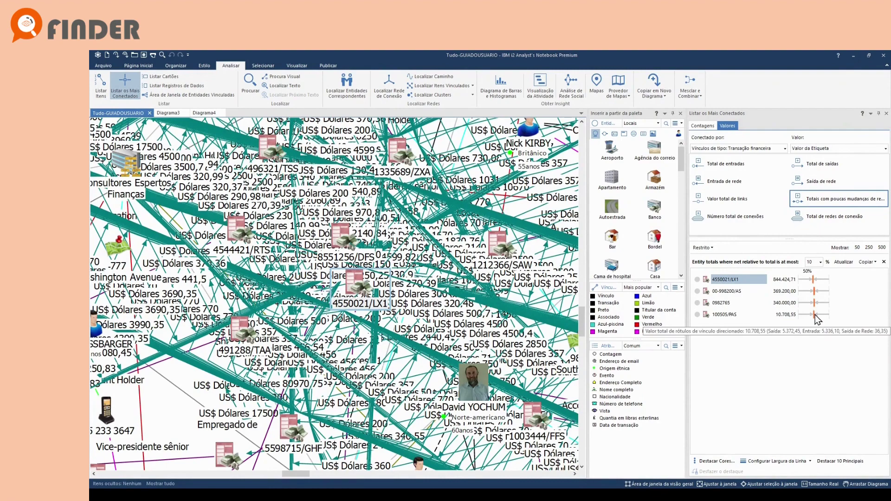
click(725, 316)
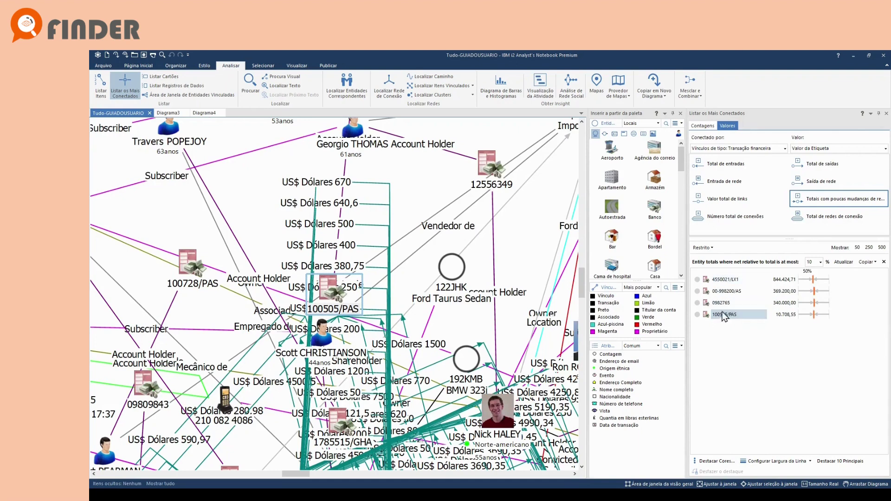
- Rank the account-to-account connections by Número total de conexões and by Total de redes de conexão
click(731, 217)
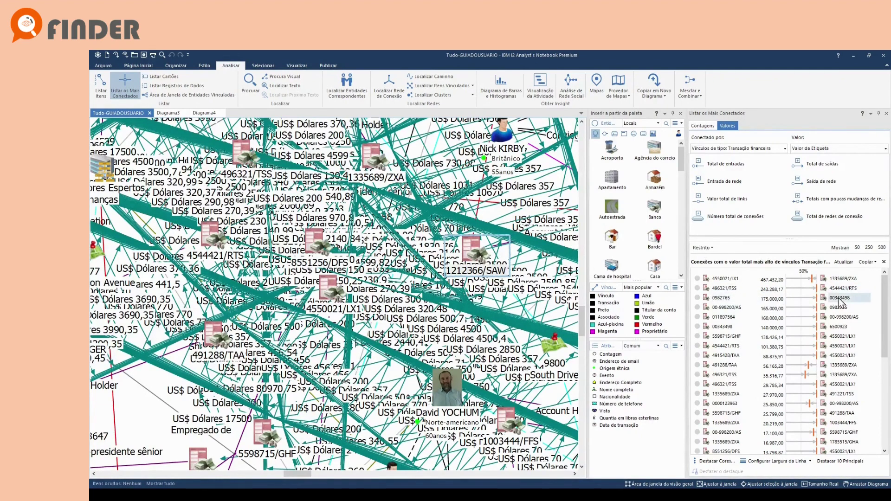
click(737, 221)
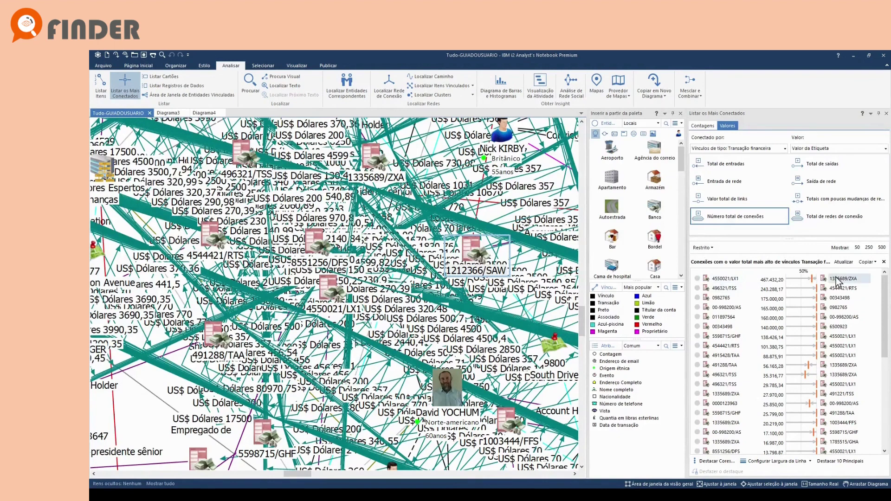
click(839, 218)
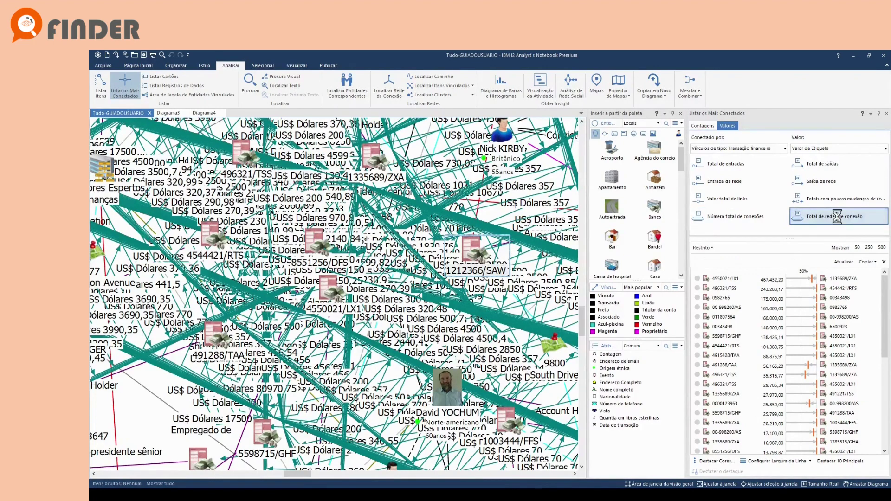